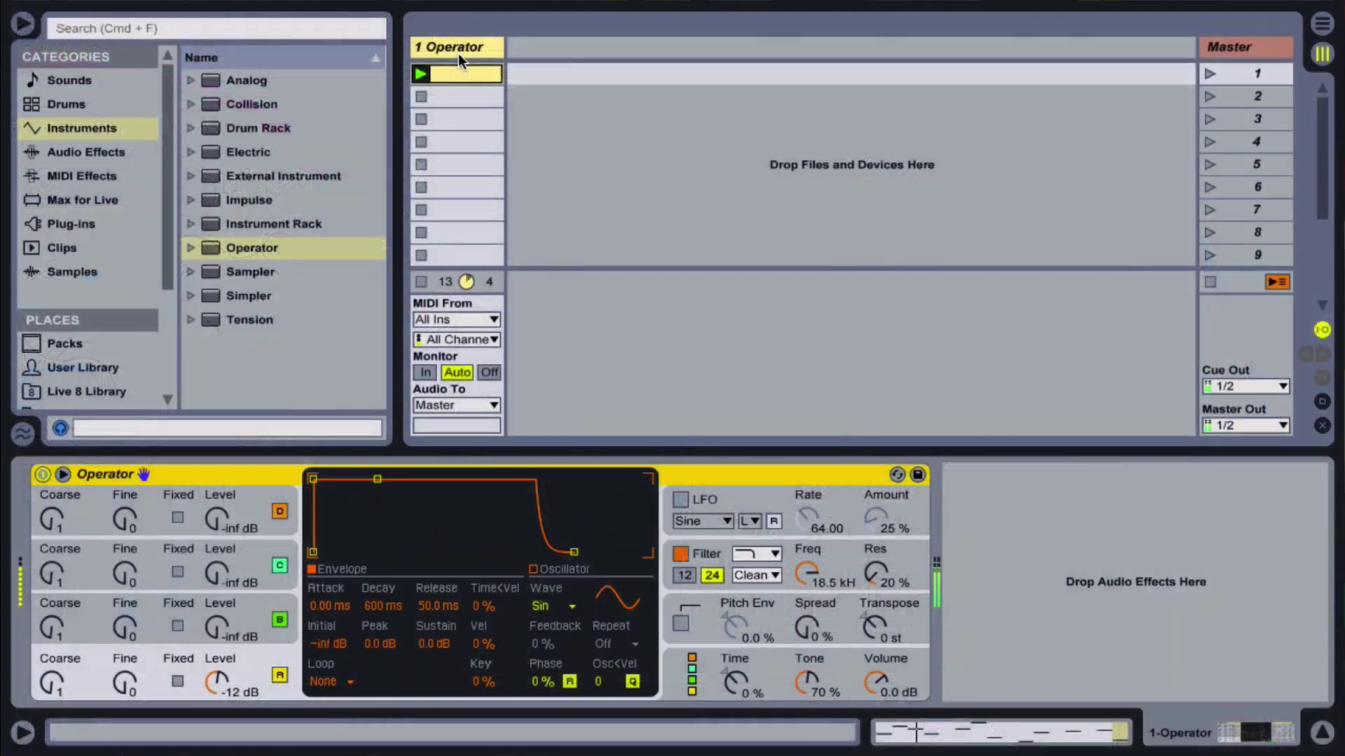
- Pencil a stepped Operator Filter Freq envelope across the clip, lowering one step near the end
click(807, 574)
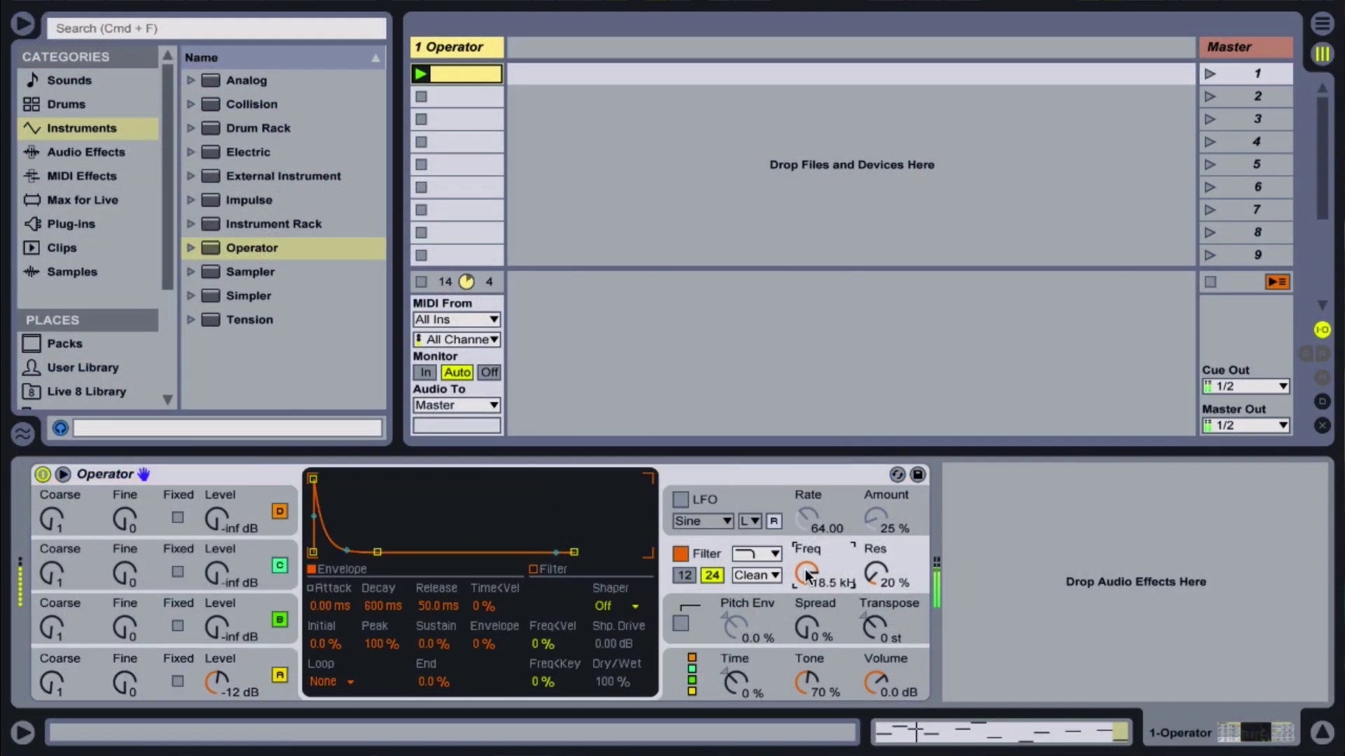
key(Tab)
key(Tab)
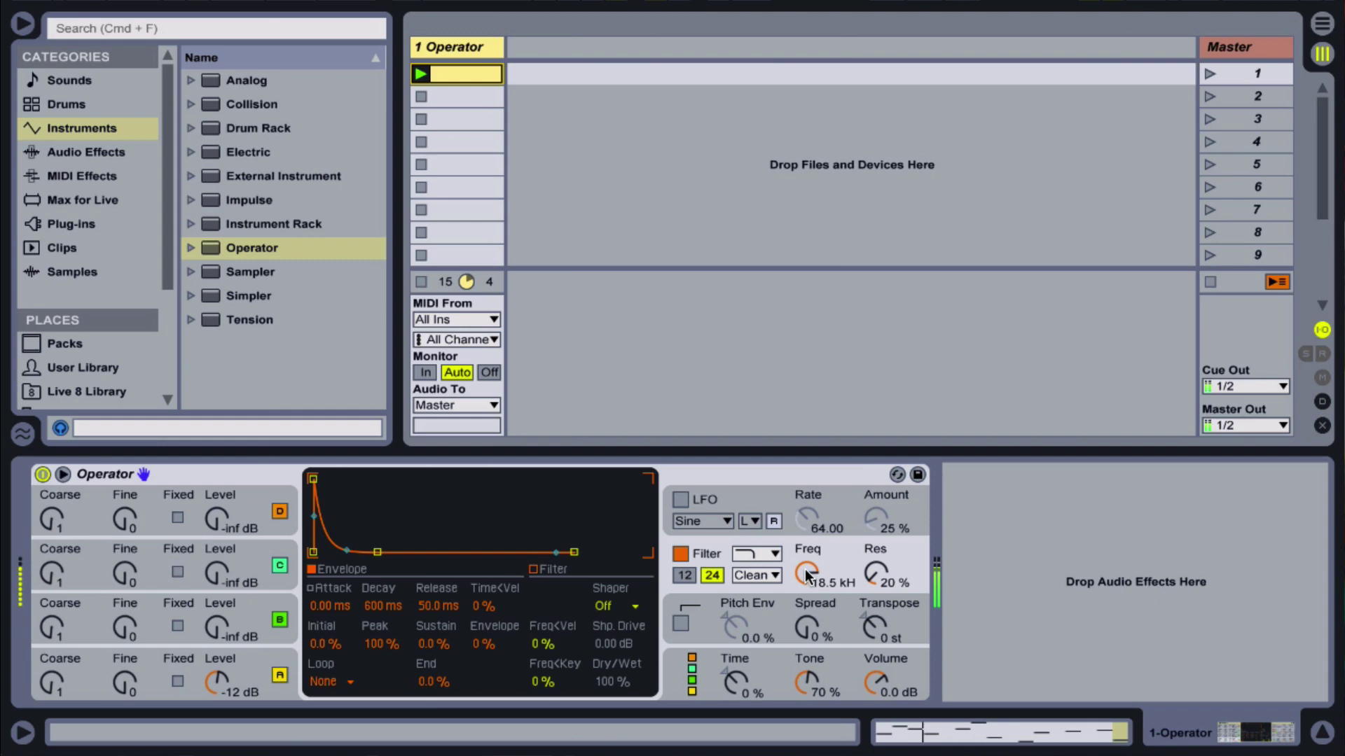
click(460, 73)
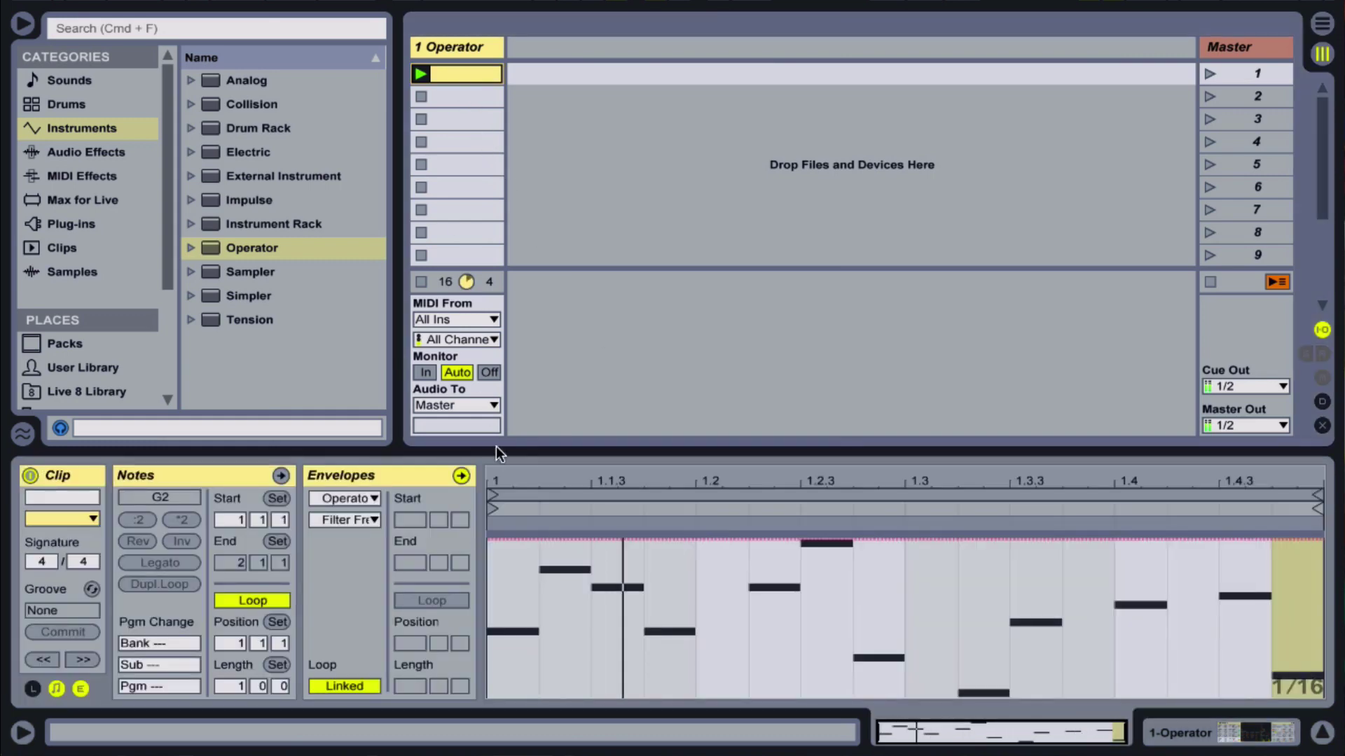
mouse_move(522, 615)
mouse_down()
mouse_move(684, 661)
mouse_move(1026, 654)
mouse_move(1218, 610)
mouse_move(1296, 645)
mouse_up()
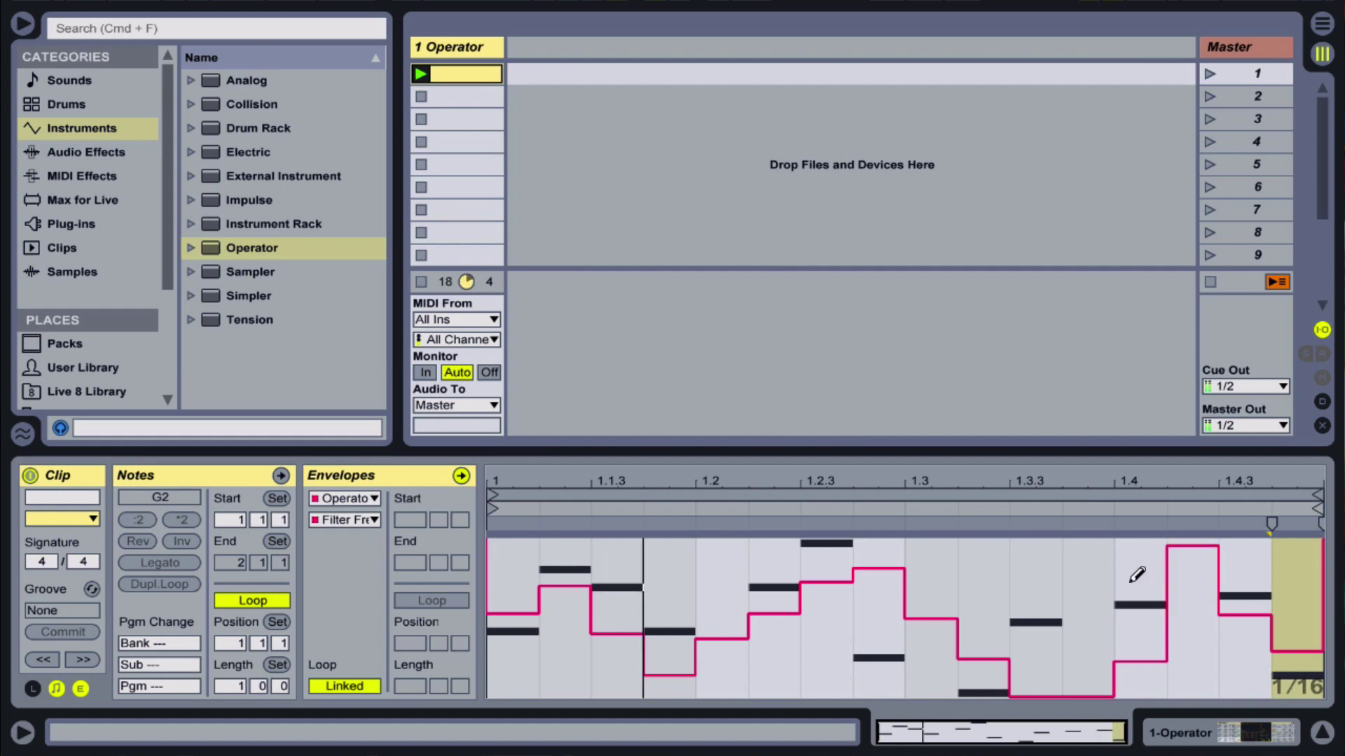
mouse_move(1133, 532)
mouse_down()
mouse_move(1187, 602)
mouse_move(1203, 646)
mouse_up()
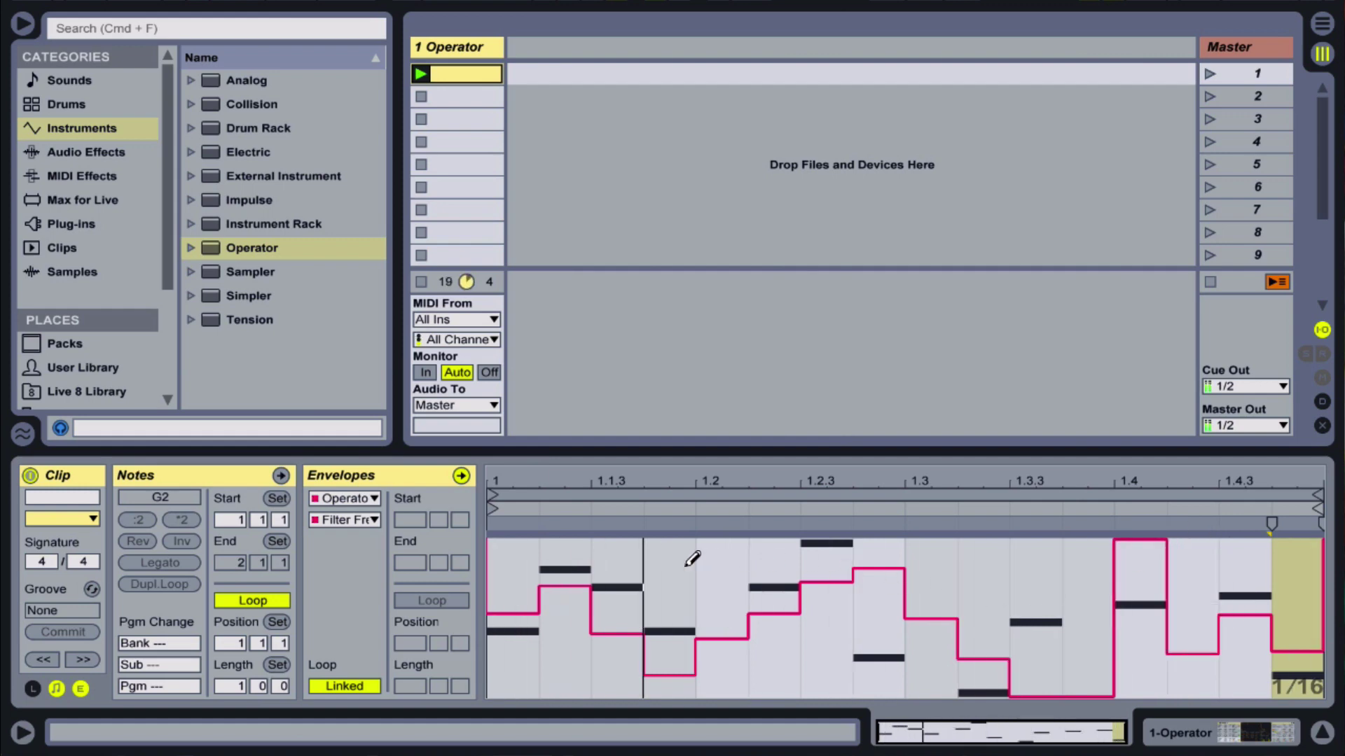
key(super+b)
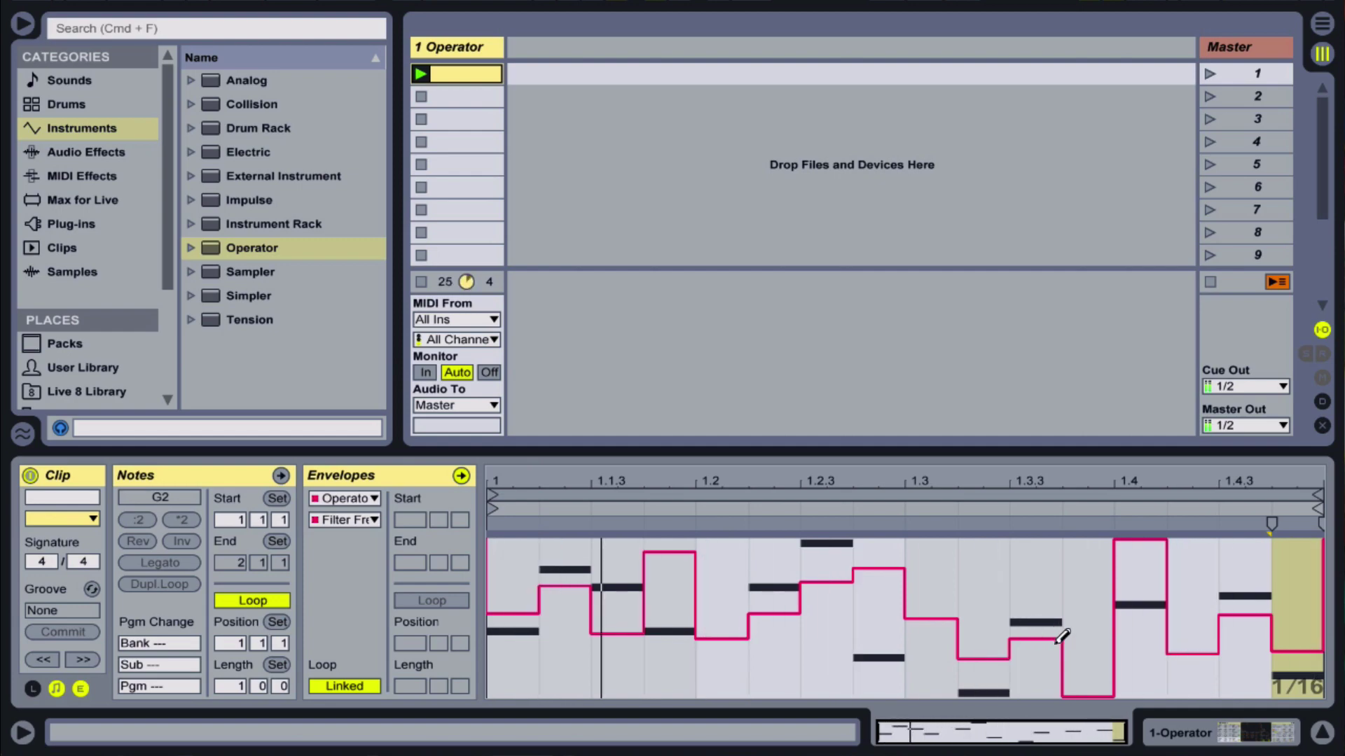
key(super+b)
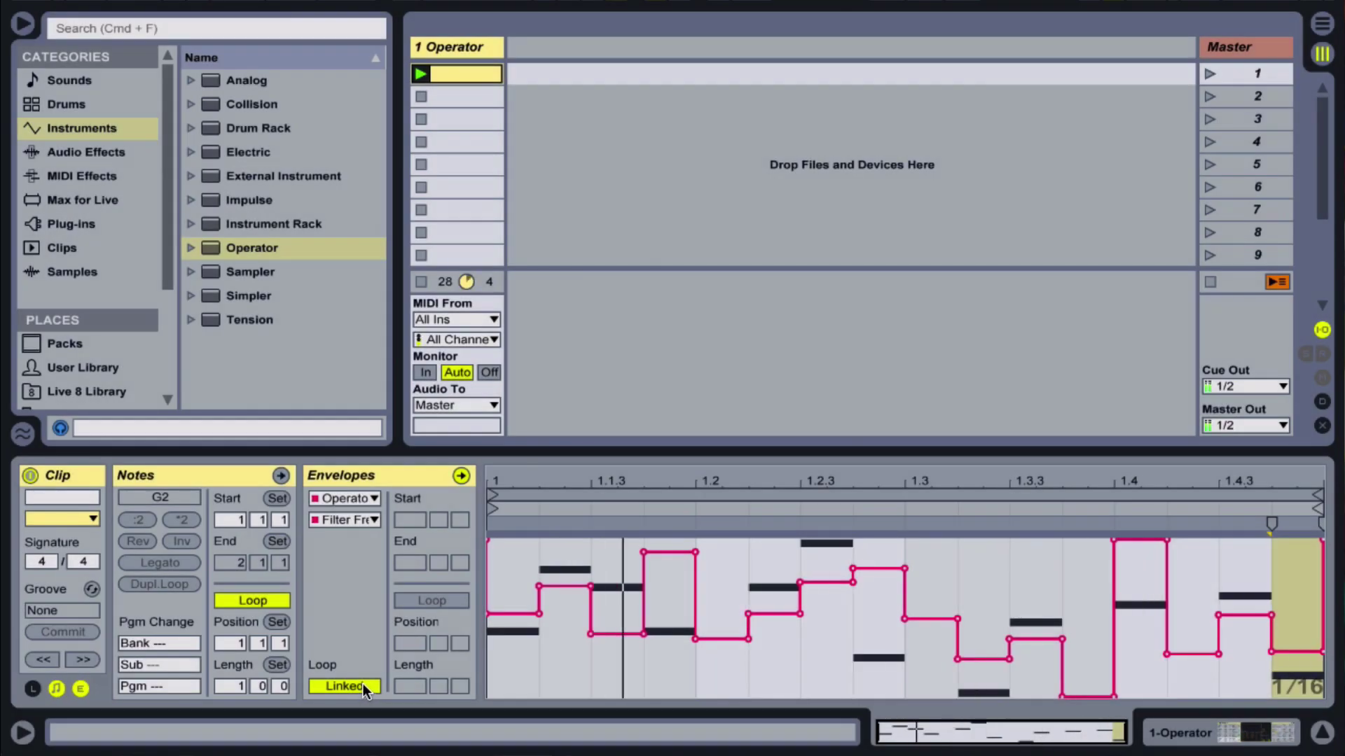
- Draw a stepped Osc-B Output Level envelope across the clip in Draw Mode
click(455, 48)
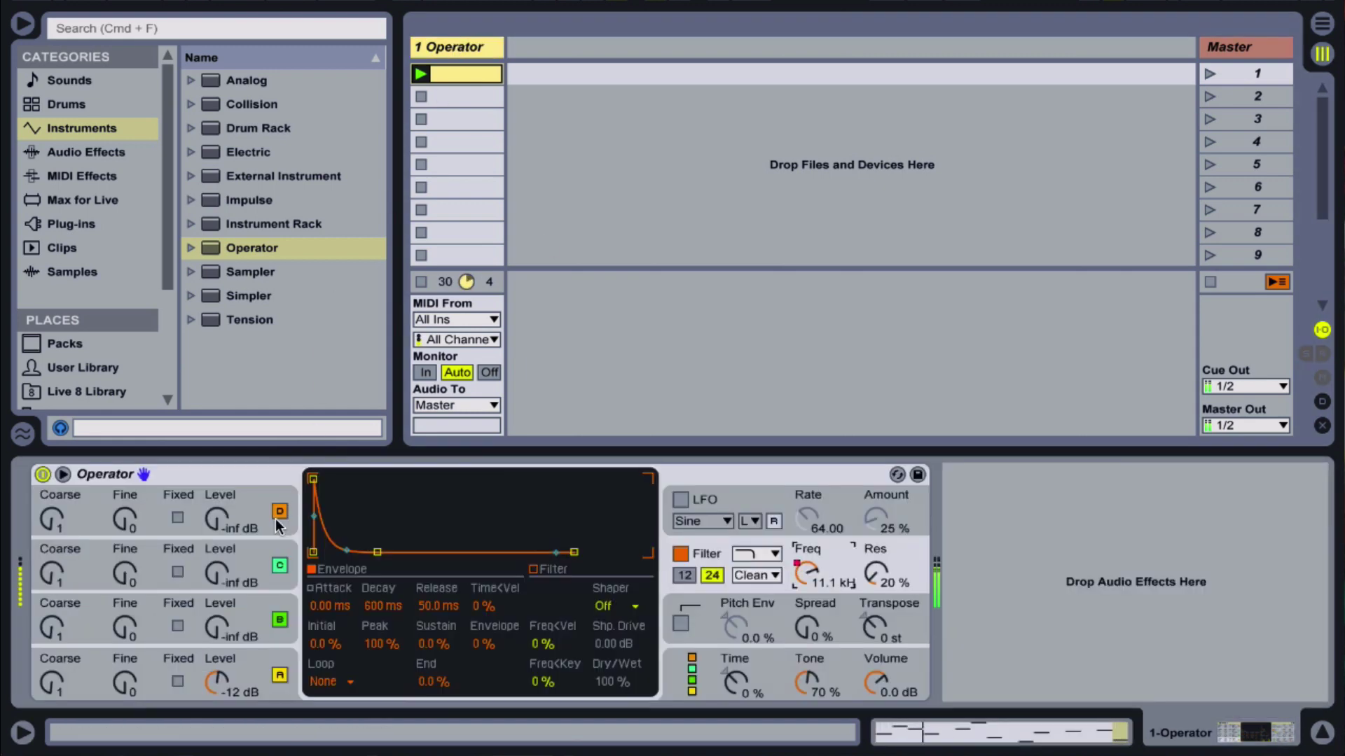
click(220, 632)
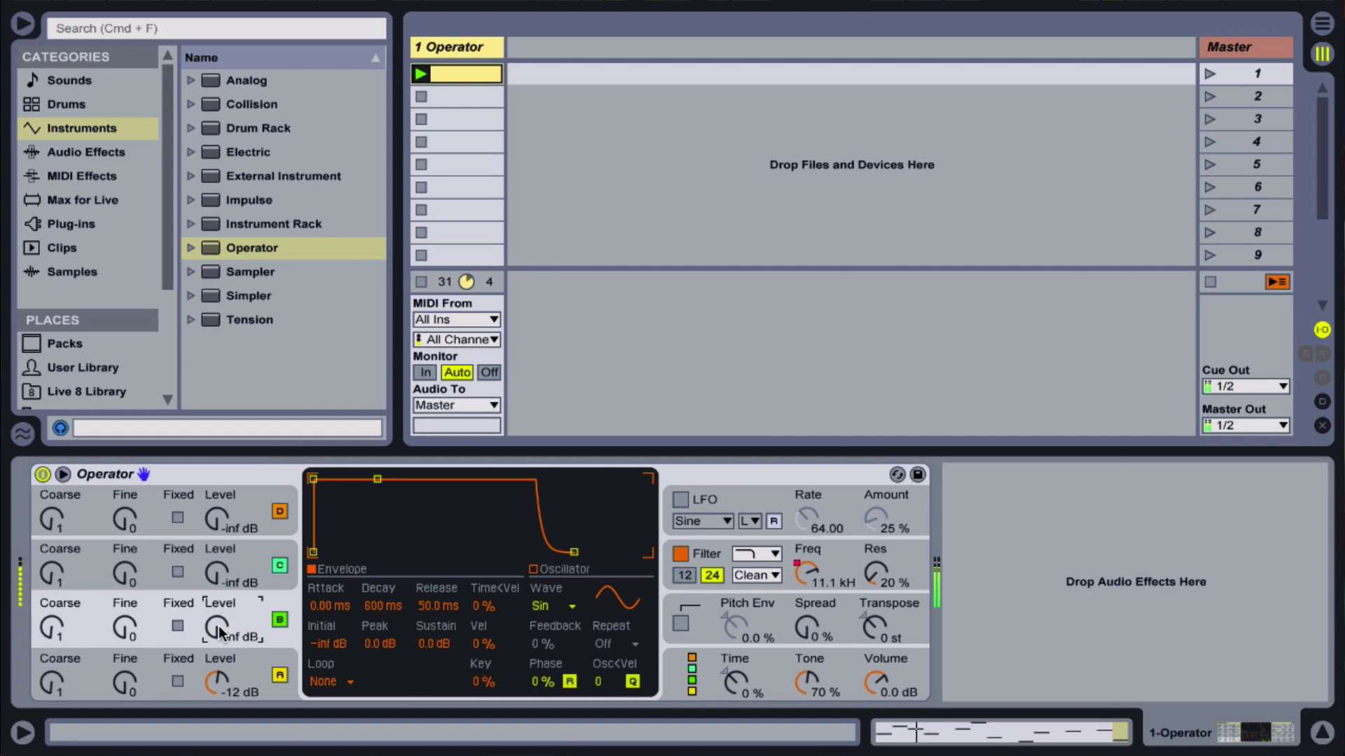
click(937, 728)
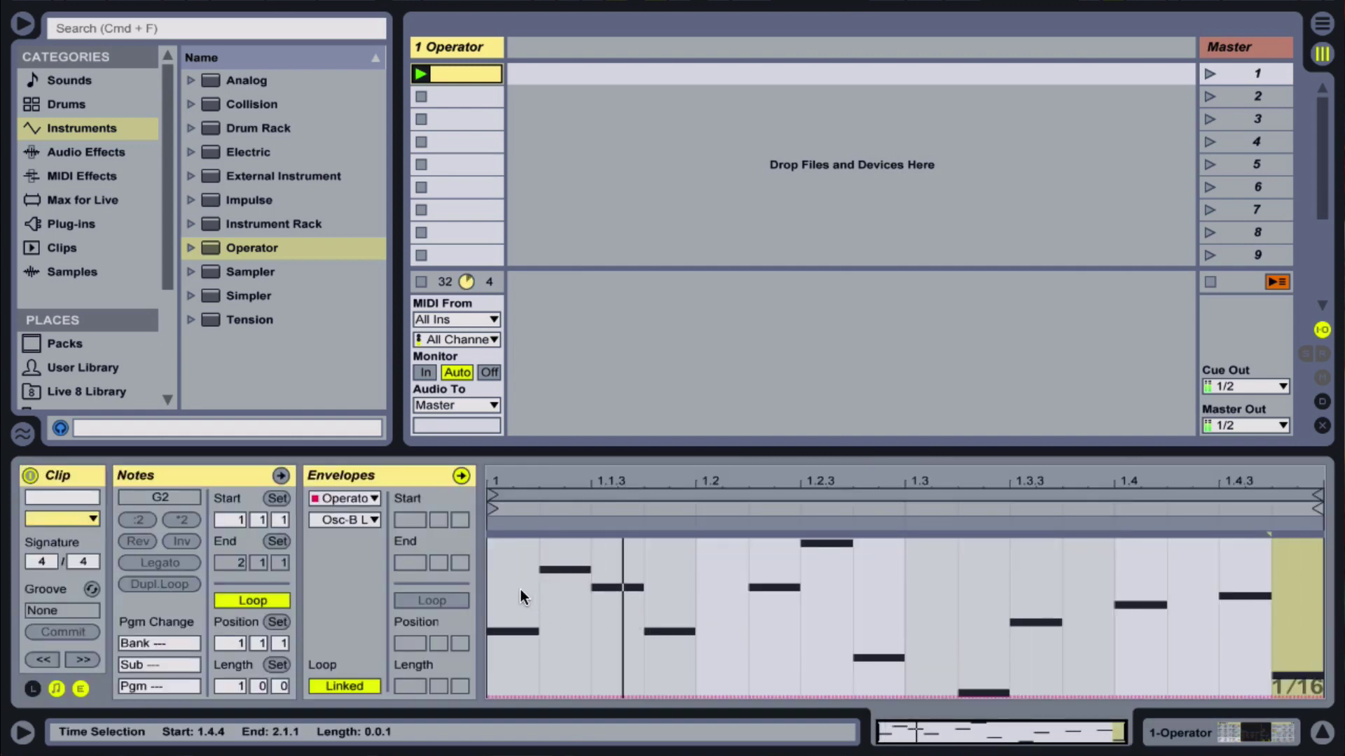
key(super+b)
mouse_move(525, 579)
mouse_down()
mouse_move(616, 606)
mouse_move(678, 582)
mouse_move(895, 649)
mouse_move(1038, 571)
mouse_move(1229, 608)
mouse_move(1270, 633)
mouse_up()
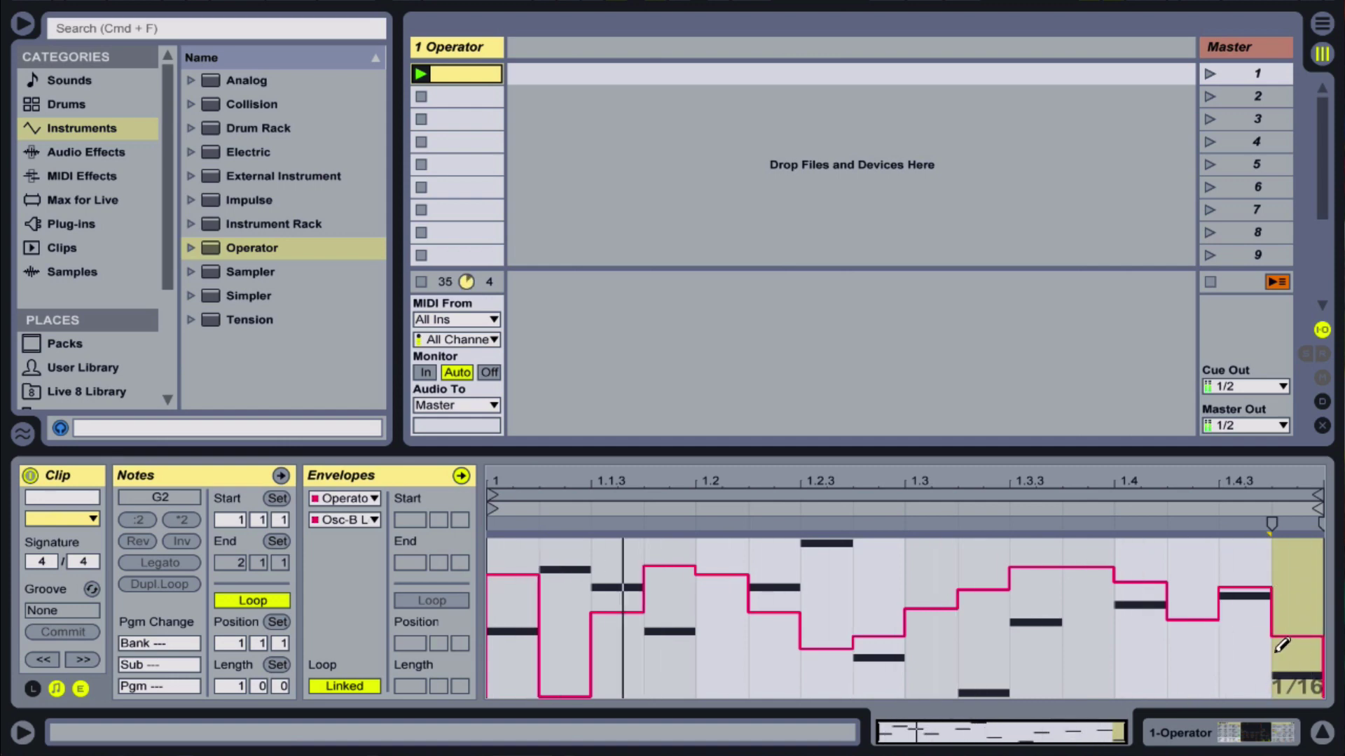
- Set oscillator B's sustain to -inf and draw a stepped Osc-B decay-time envelope
click(1177, 733)
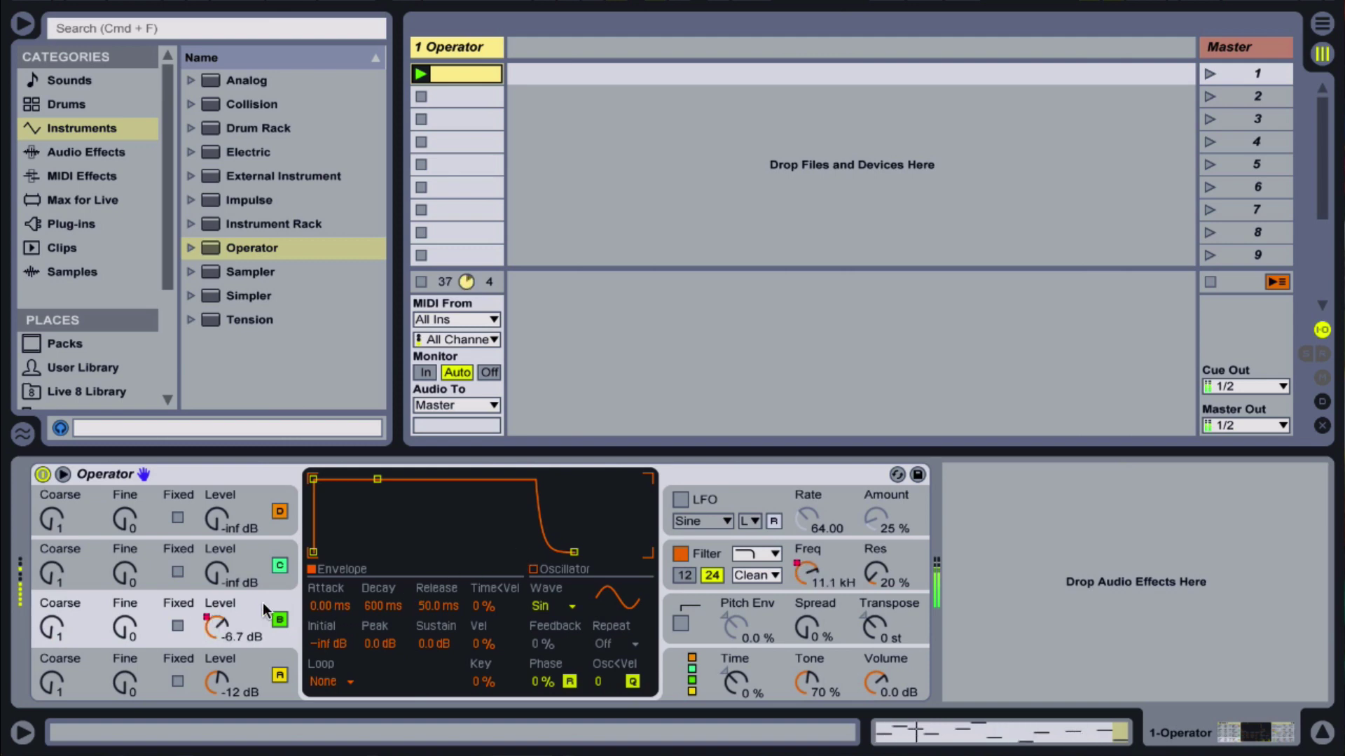
drag(377, 480, 378, 552)
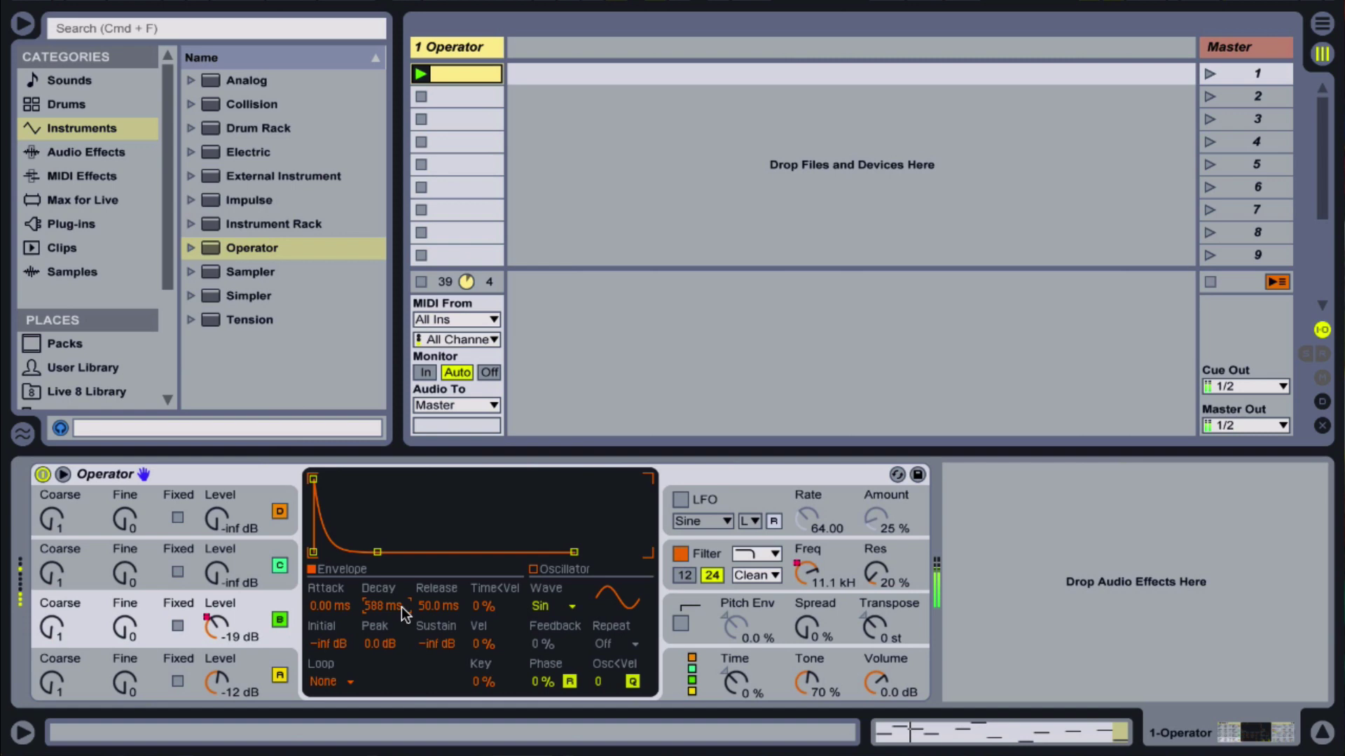
click(995, 741)
mouse_move(538, 674)
mouse_down()
mouse_move(810, 663)
mouse_move(1317, 585)
mouse_up()
- Unlink the Osc-B Output Level envelope and shorten its loop to 0.3.2
click(345, 519)
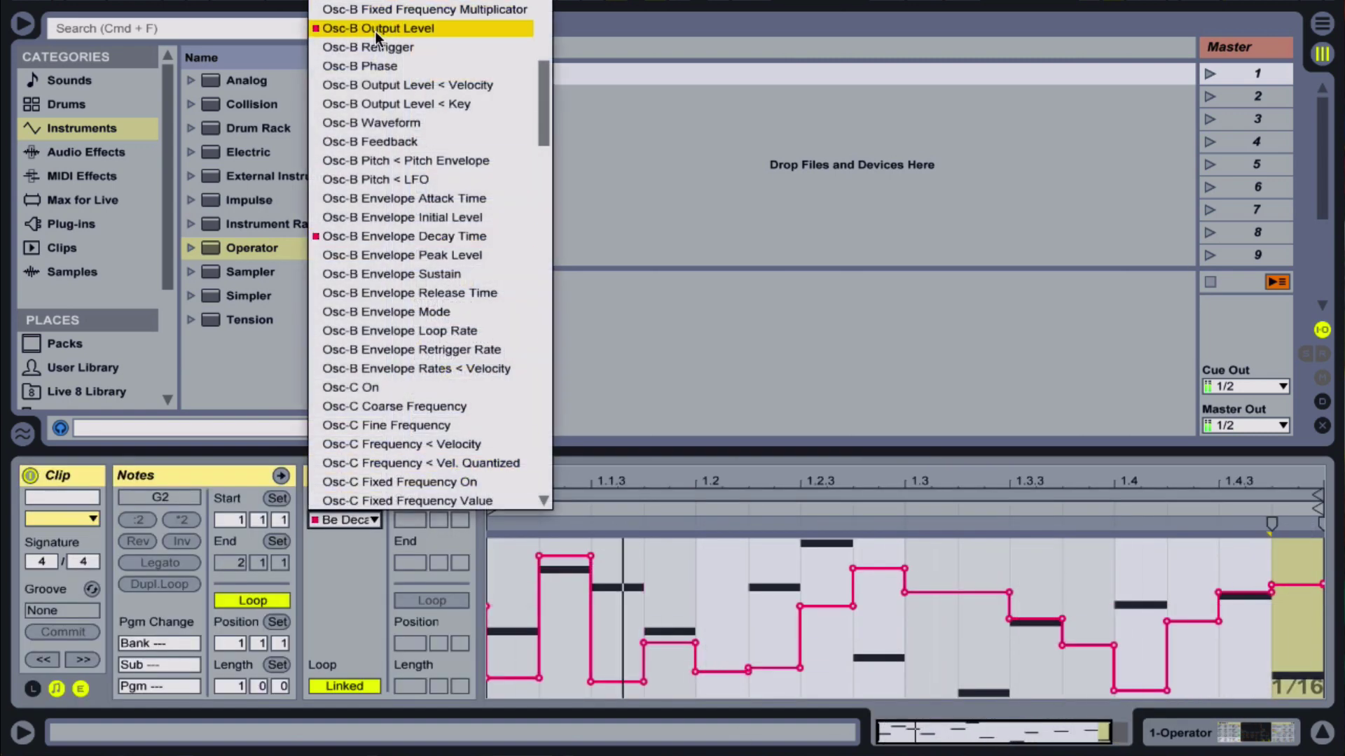
click(376, 31)
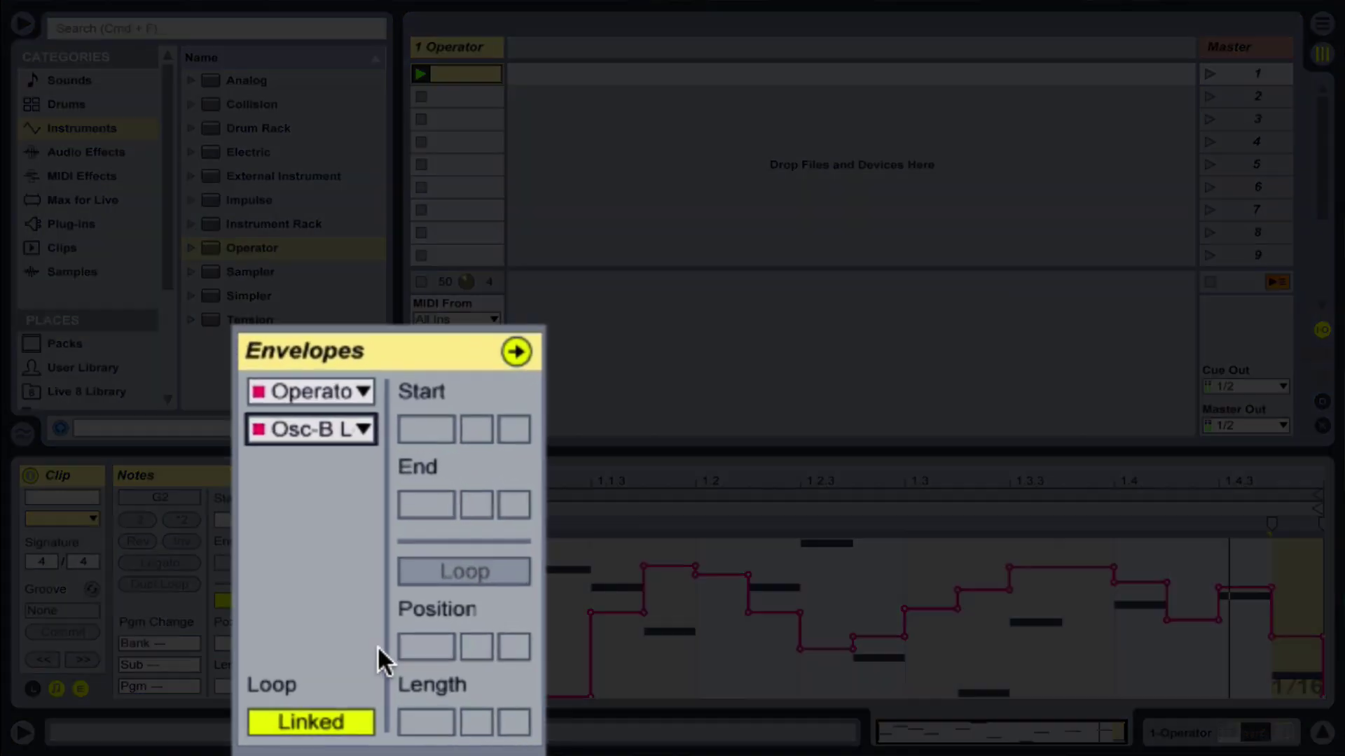
click(350, 719)
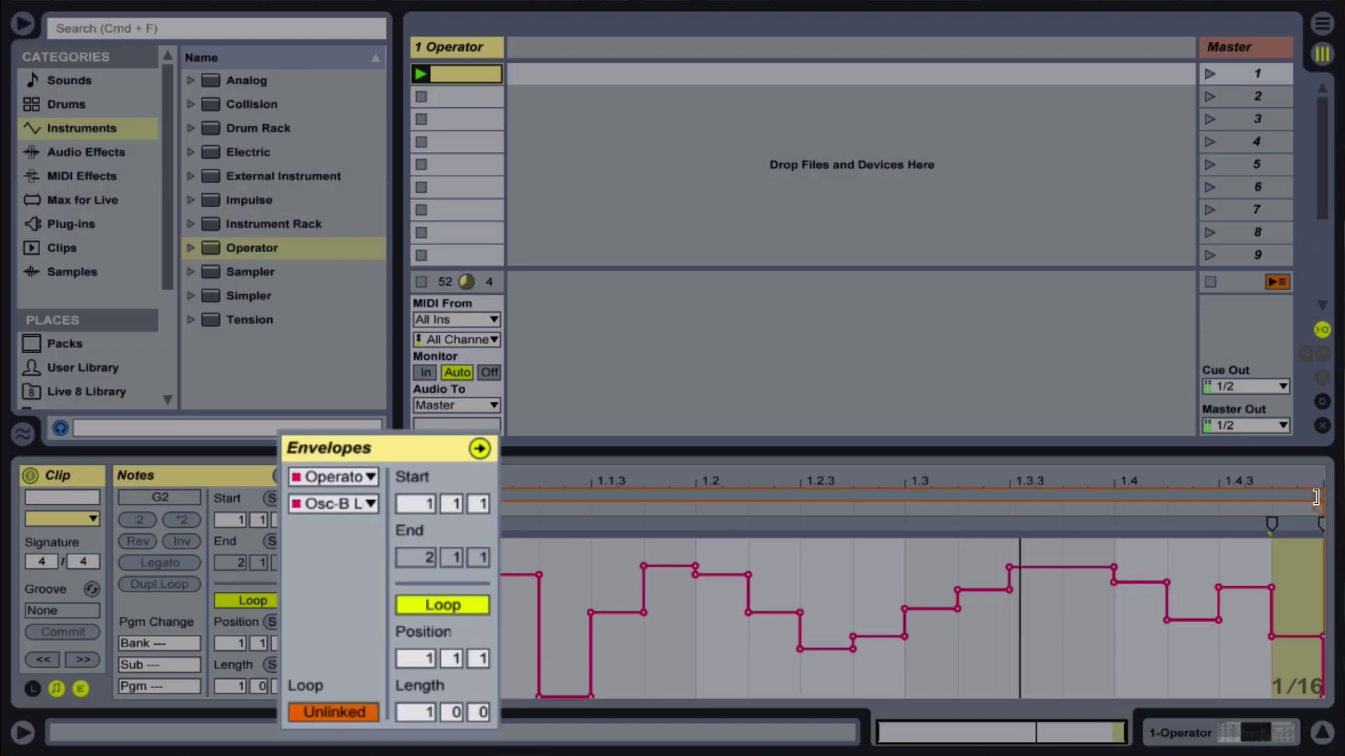
drag(1325, 487, 1232, 497)
click(1226, 494)
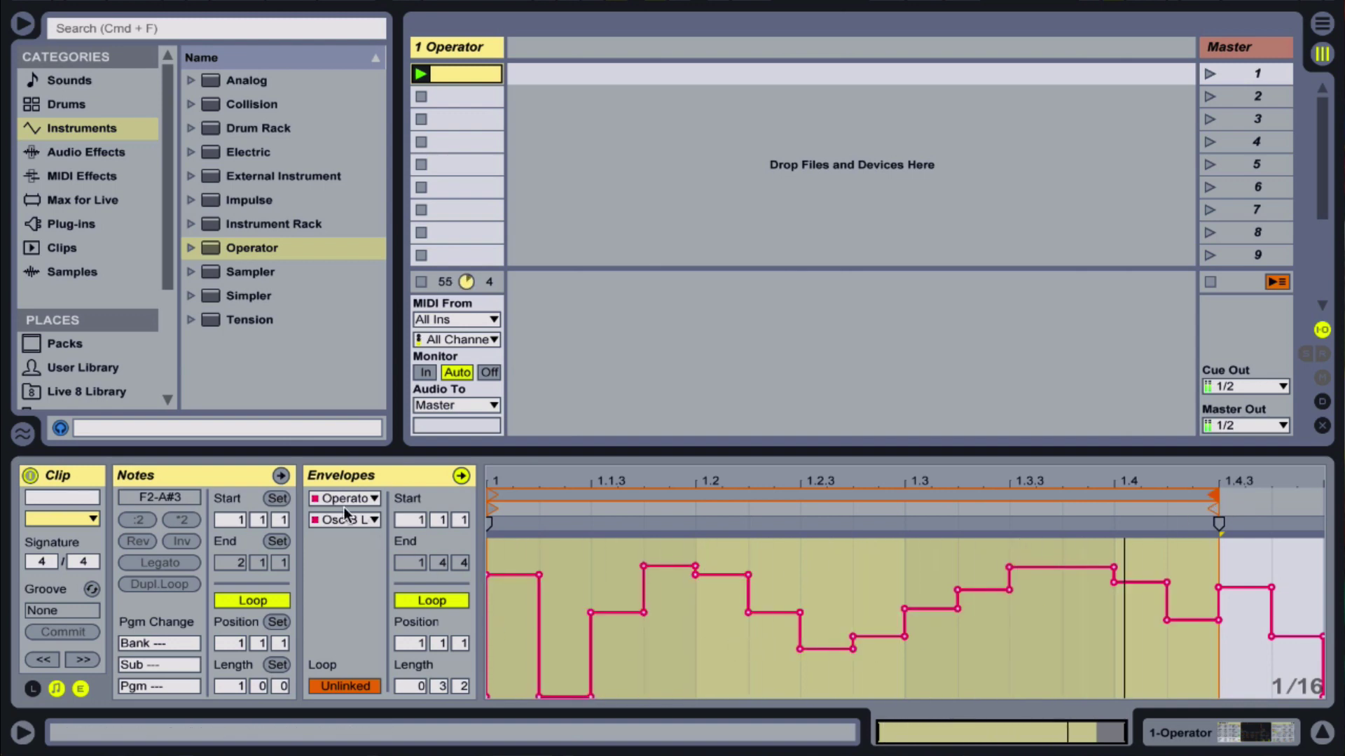
- Check the clip's MIDI notes, then return to the envelope parameter list
click(256, 468)
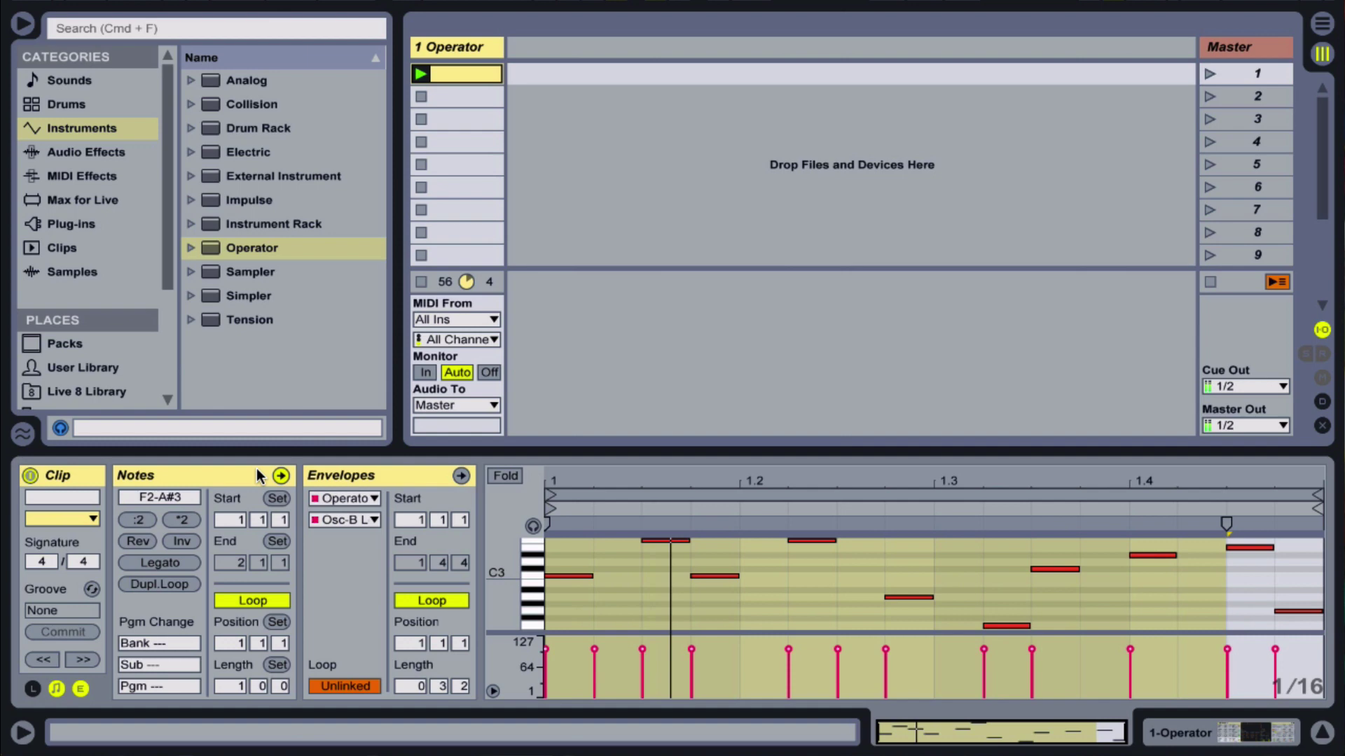
click(347, 476)
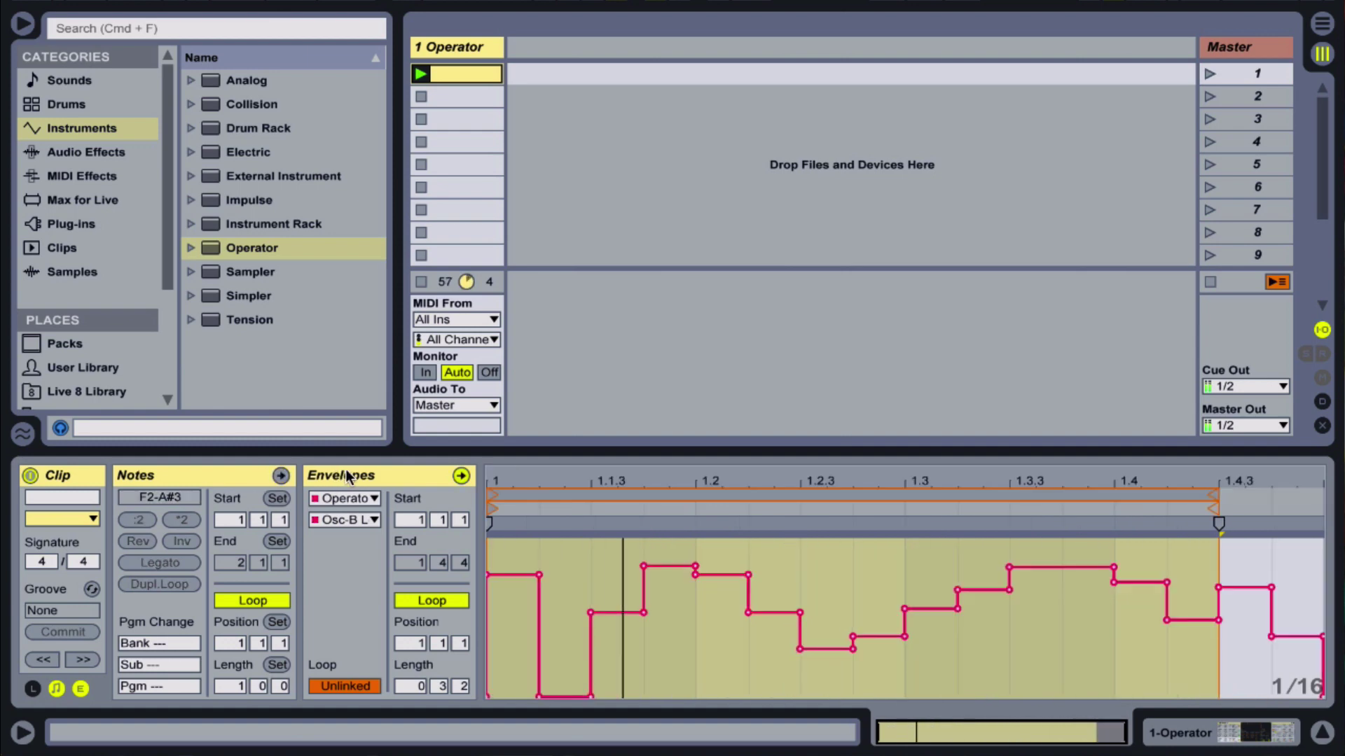
click(347, 518)
- Unlink the Filter Frequency envelope, set its loop length to 0.3.3, and show Operator again
scroll(399, 422, down, 15)
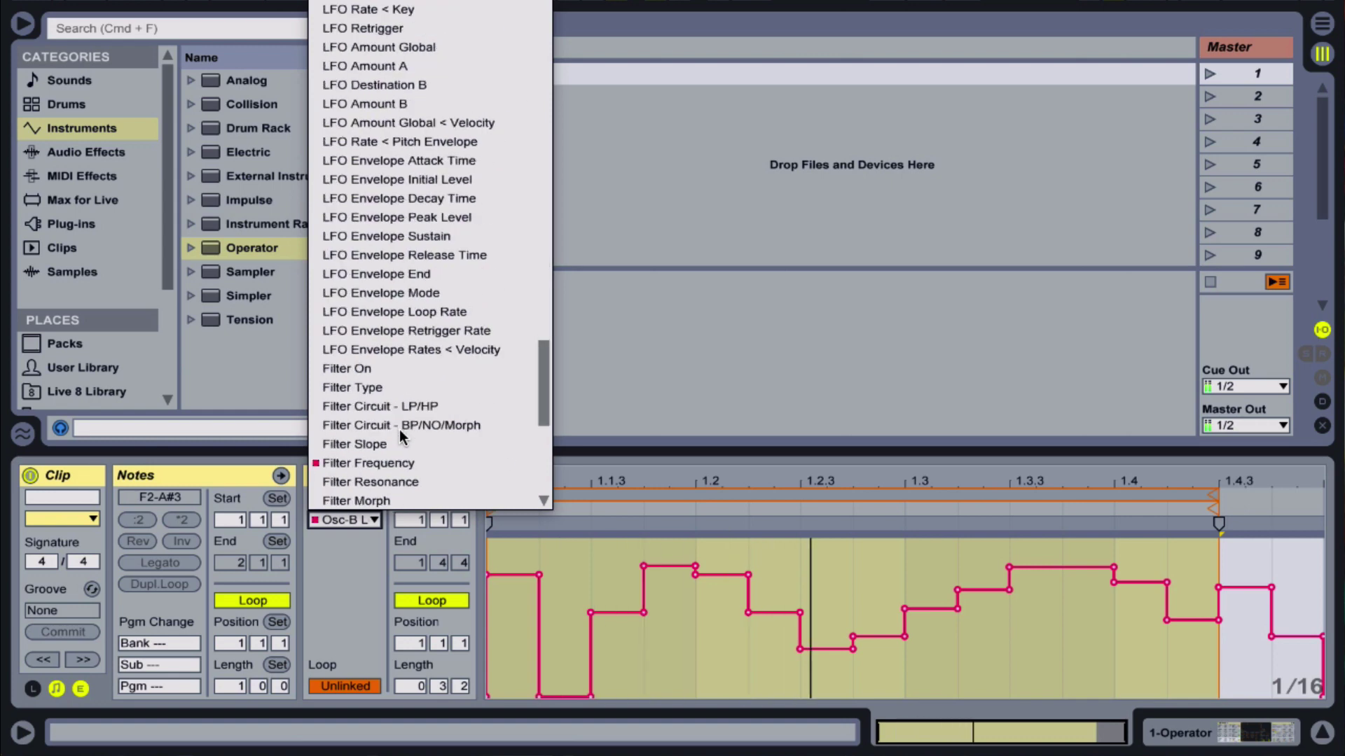
click(387, 465)
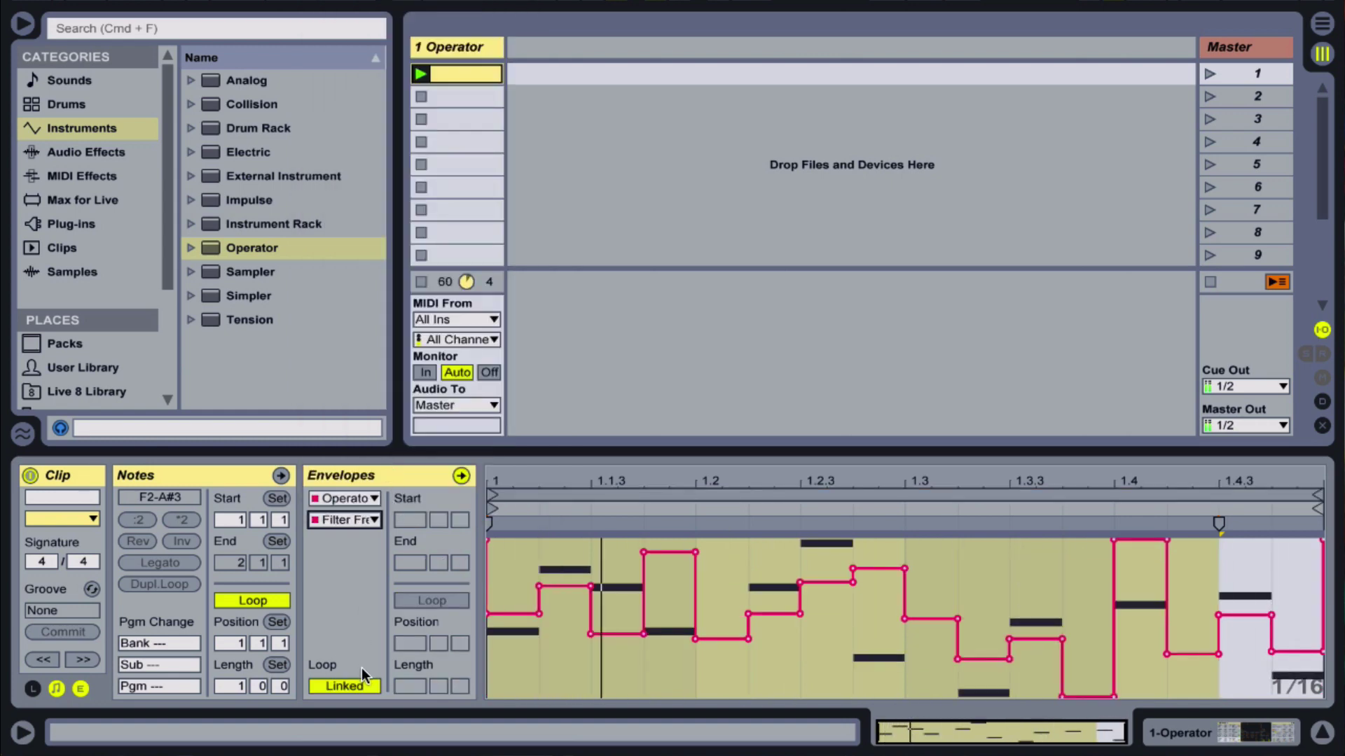
click(346, 686)
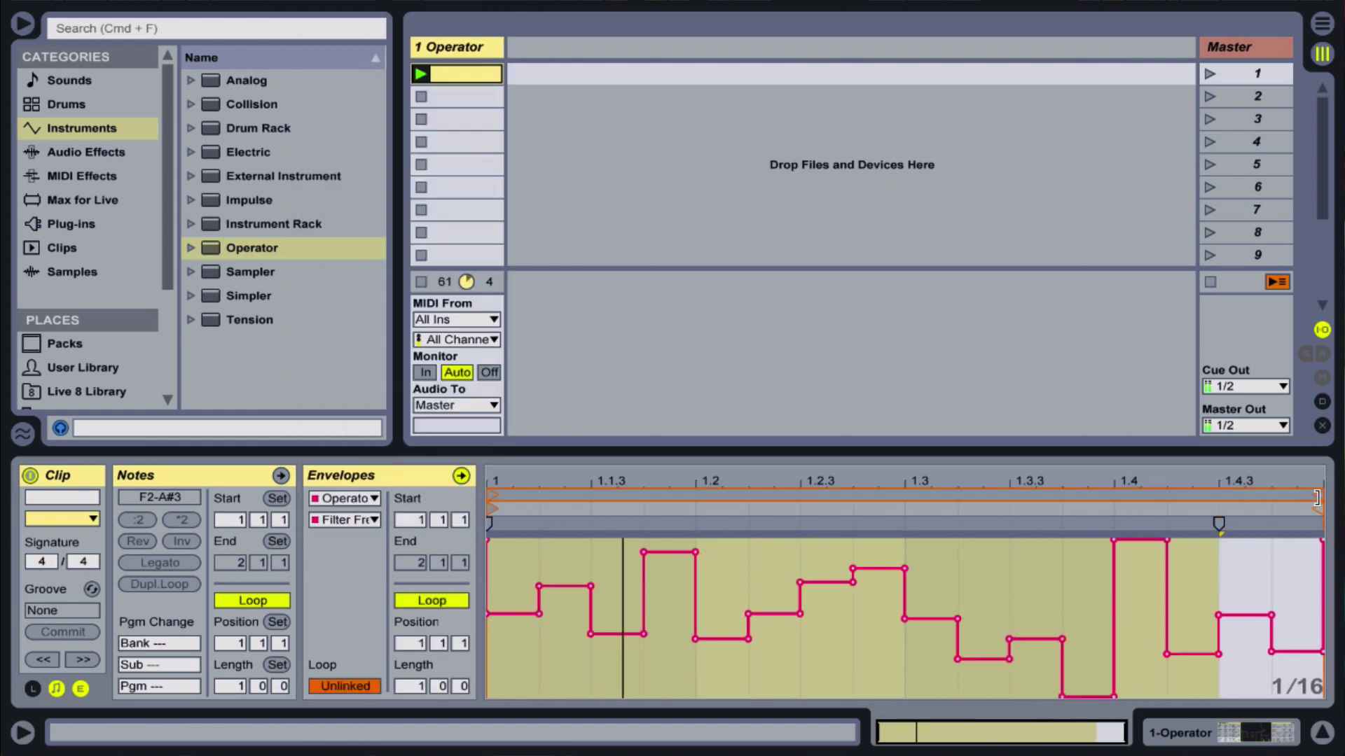
drag(1317, 497, 1289, 499)
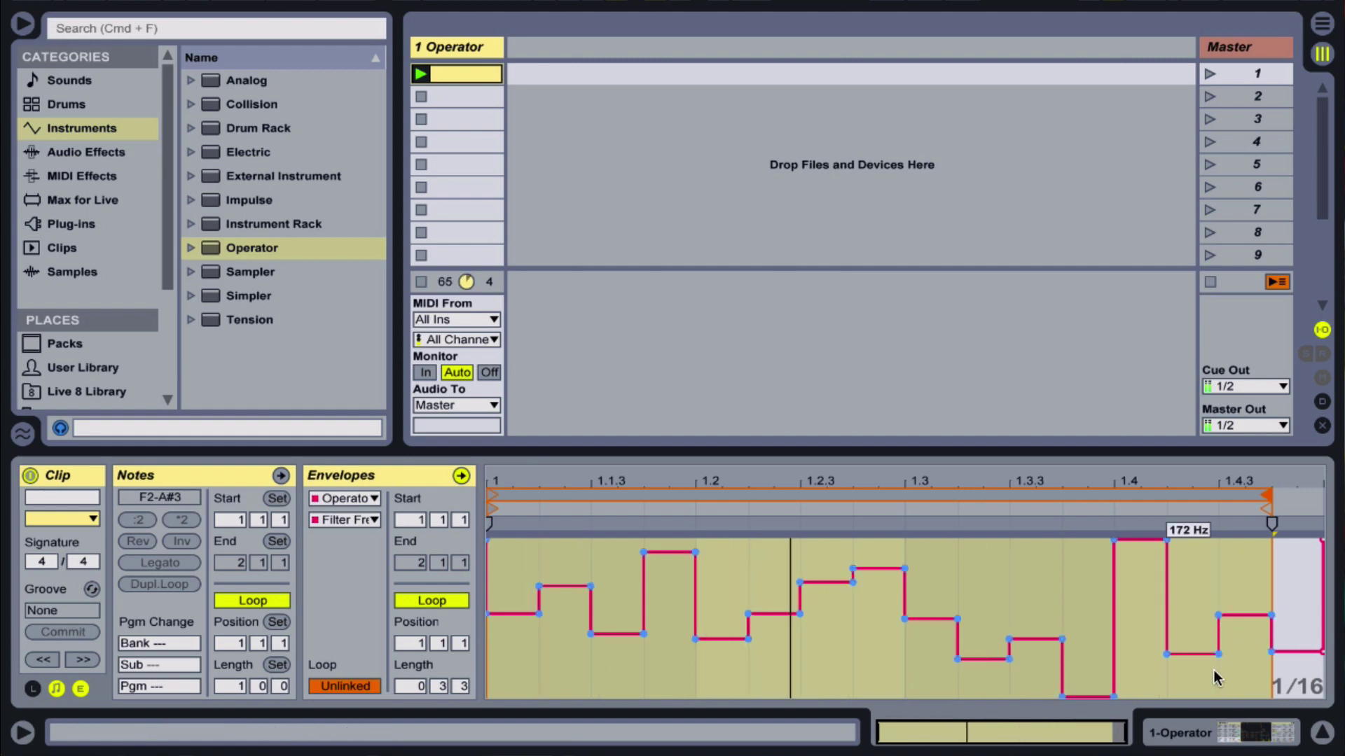
click(1199, 734)
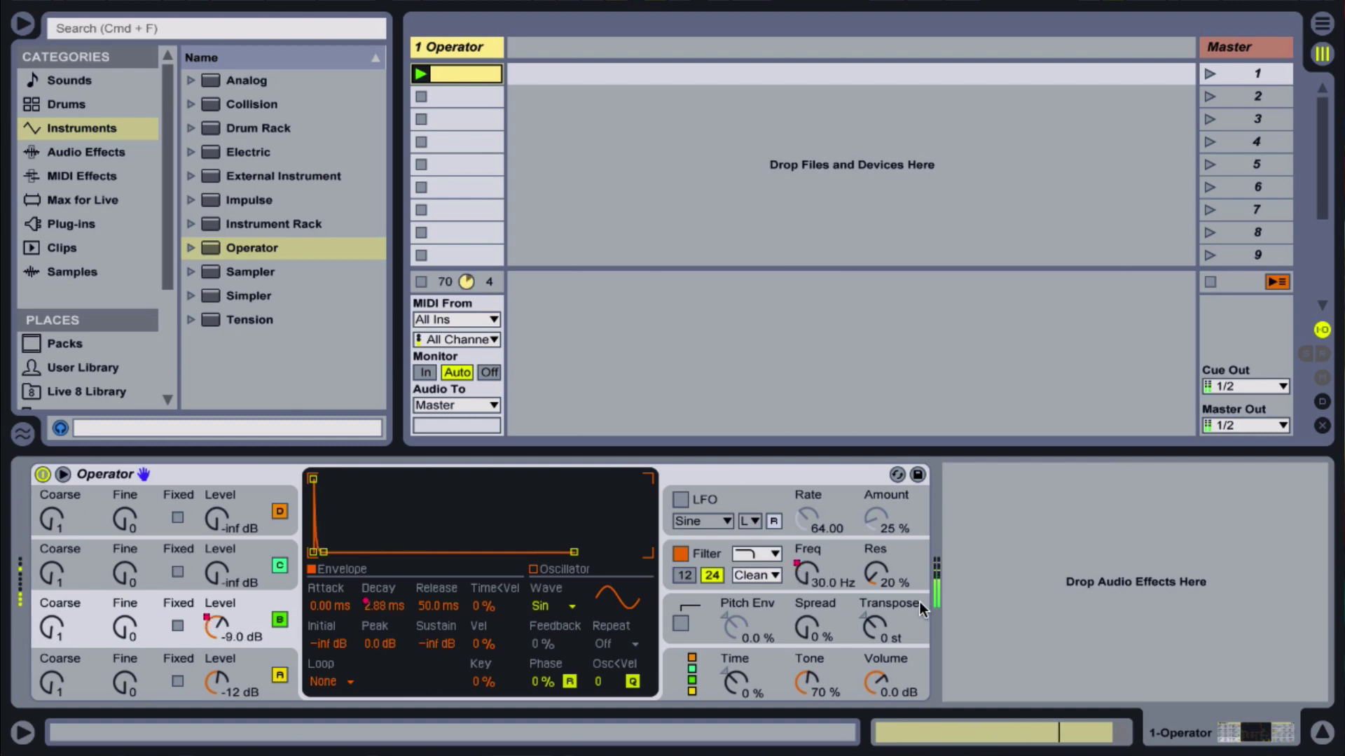
- Raise Operator's filter resonance to 47% and bring up oscillator A's envelope
click(876, 576)
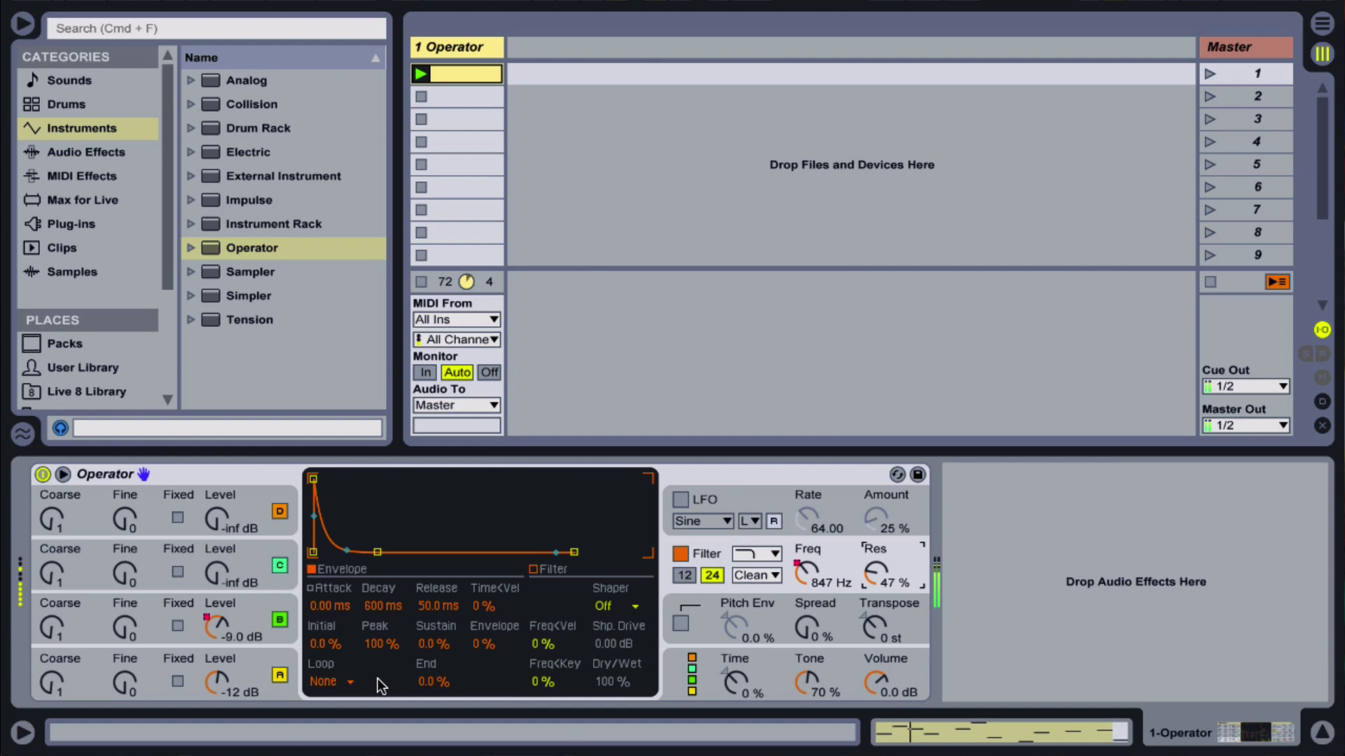
click(274, 673)
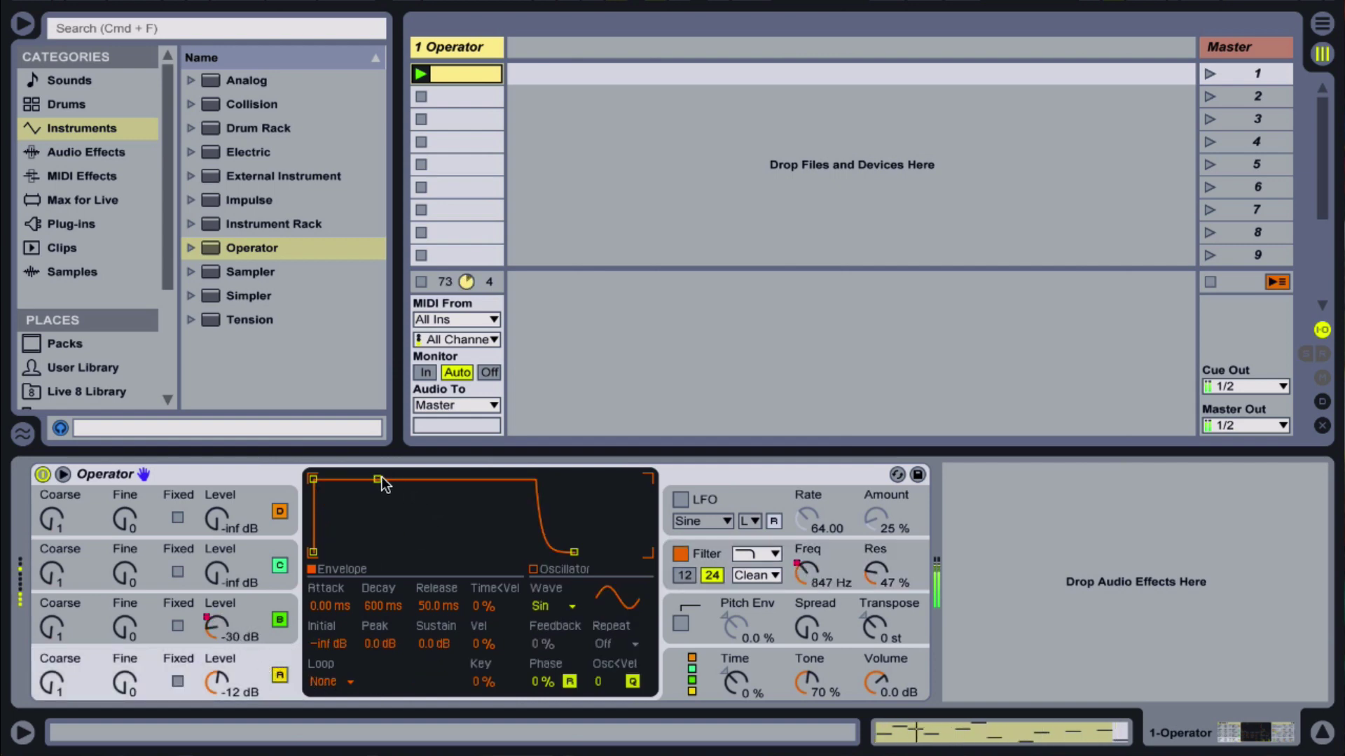